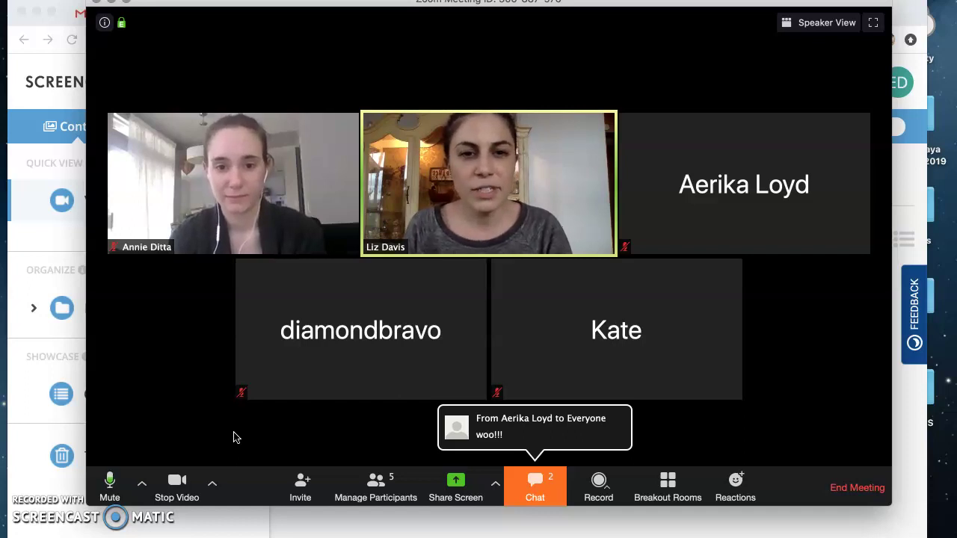
- Move the Room 1 participant into Breakout Room 2 using Move To
left_click(223, 495)
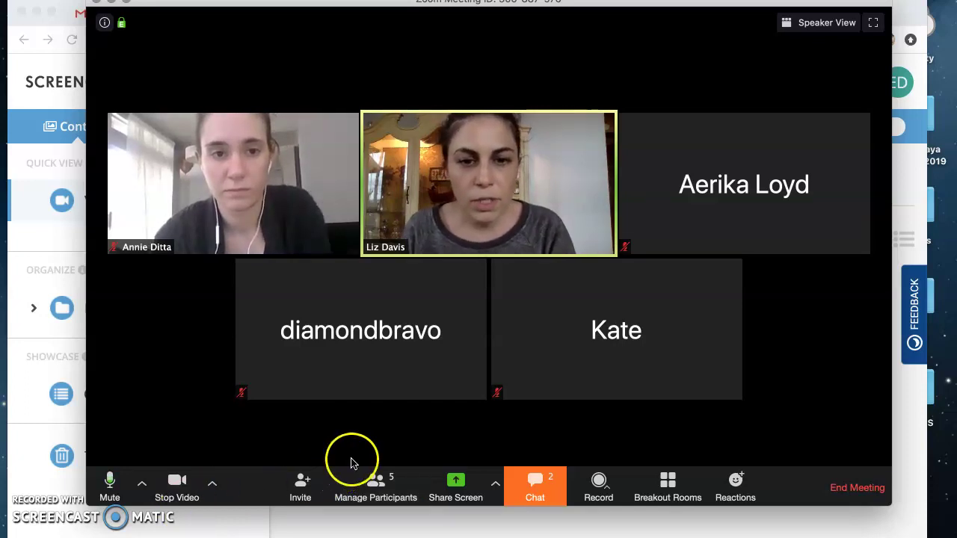
left_click(665, 481)
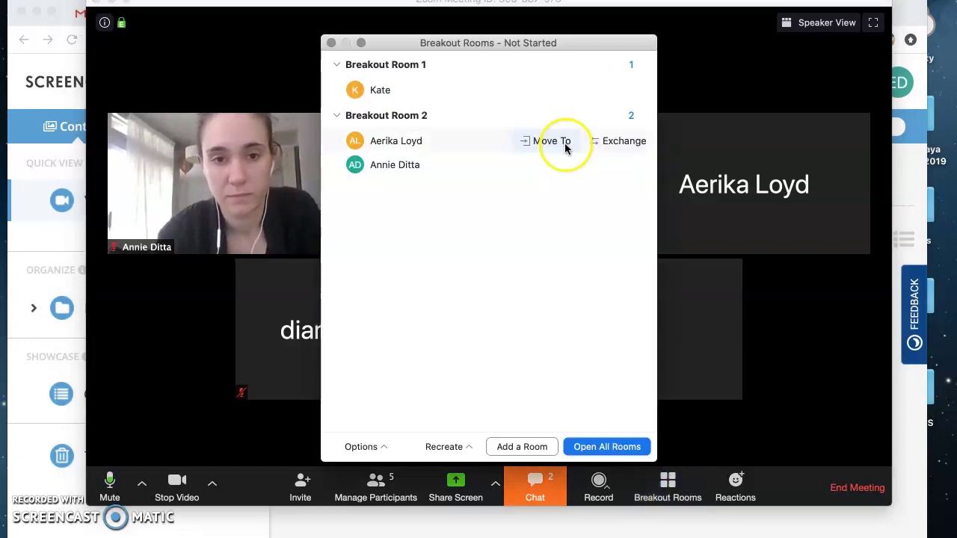
left_click_drag(591, 43, 808, 39)
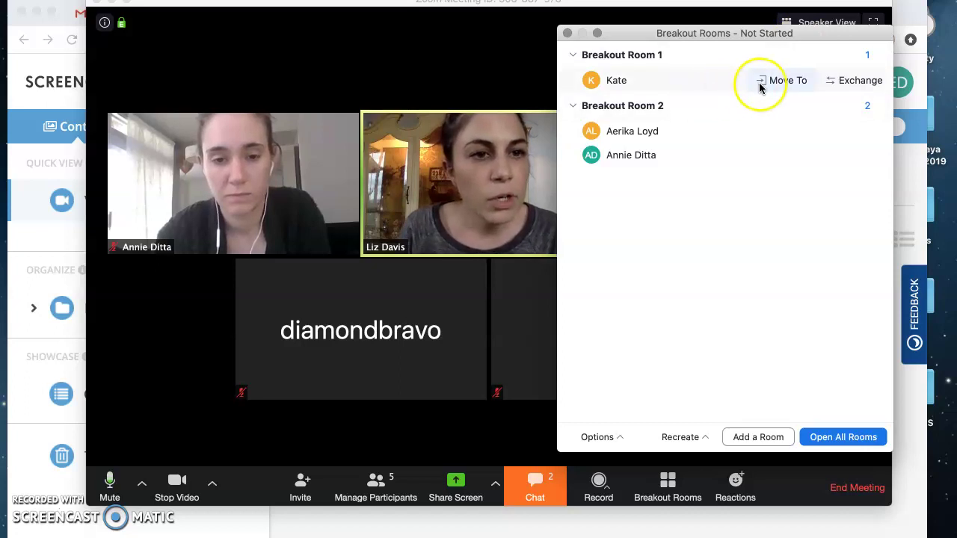
left_click(770, 80)
left_click(703, 80)
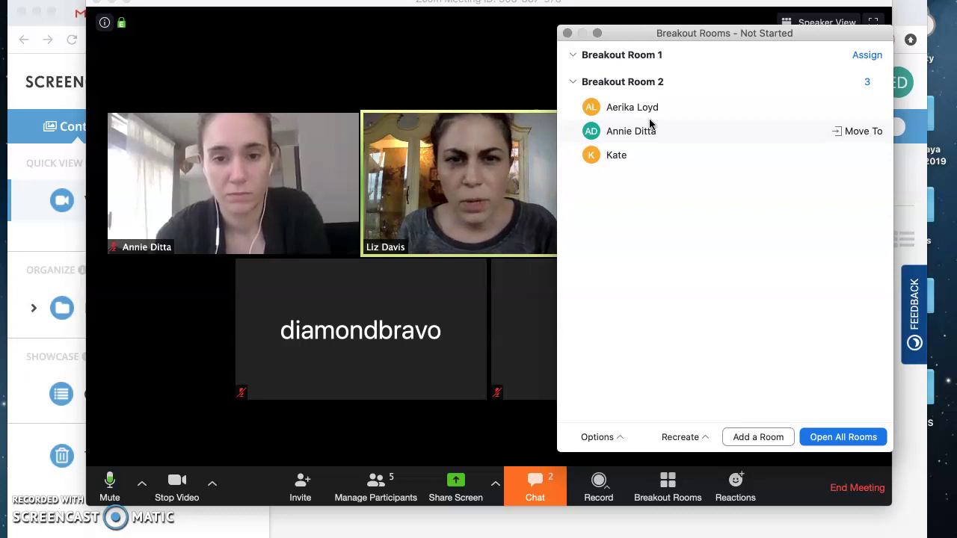
- Recreate all rooms automatically so each of the two rooms holds two participants
left_click(677, 437)
left_click(680, 408)
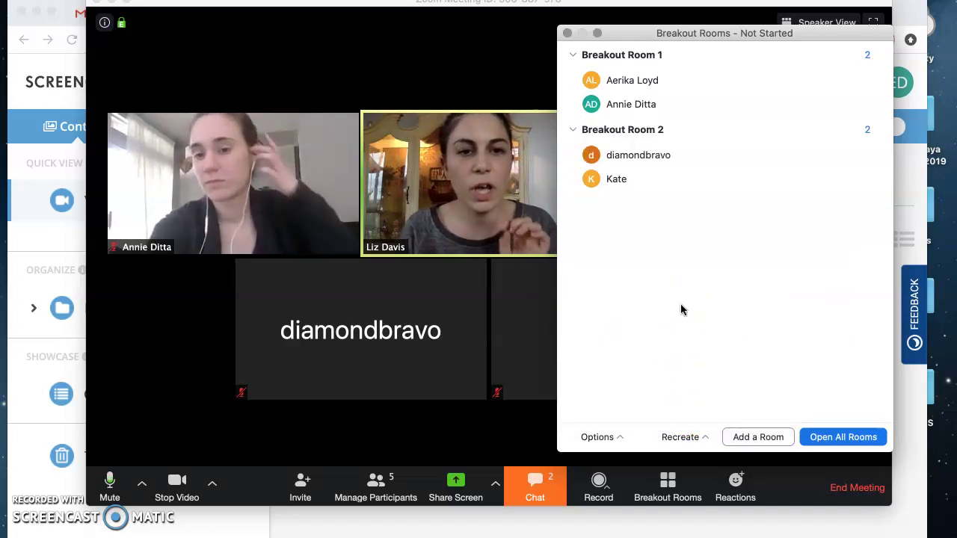
left_click(679, 437)
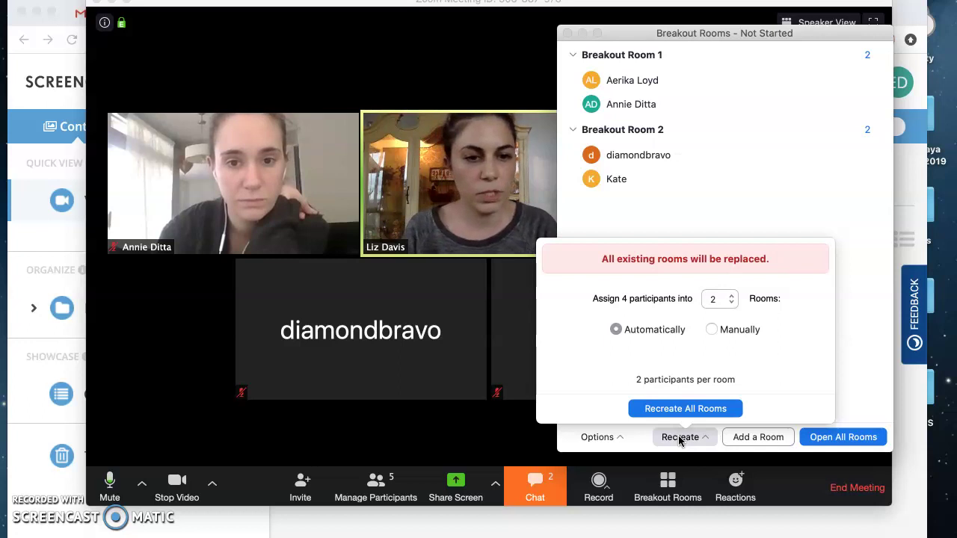
- Recreate the rooms for manual assignment and assign two participants to Breakout Room 1
left_click(711, 330)
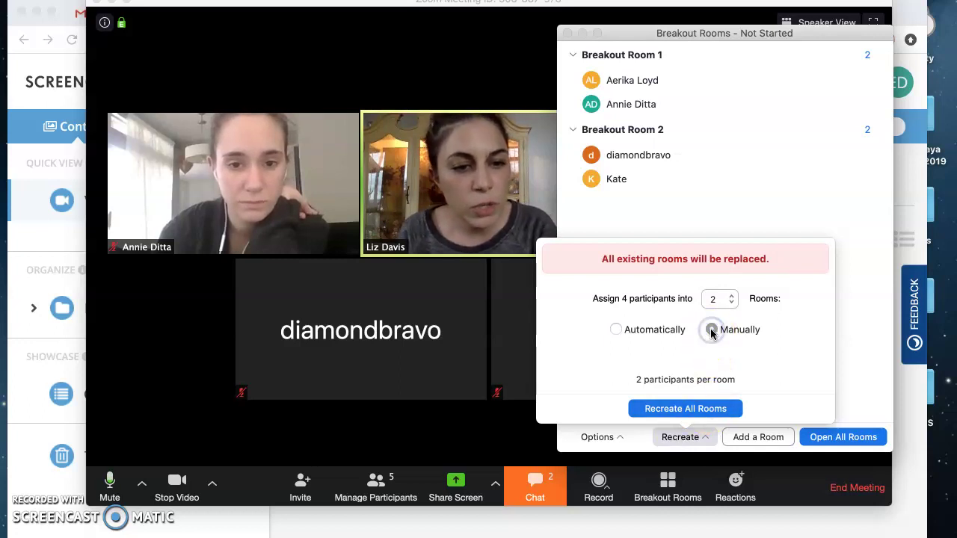
left_click(681, 407)
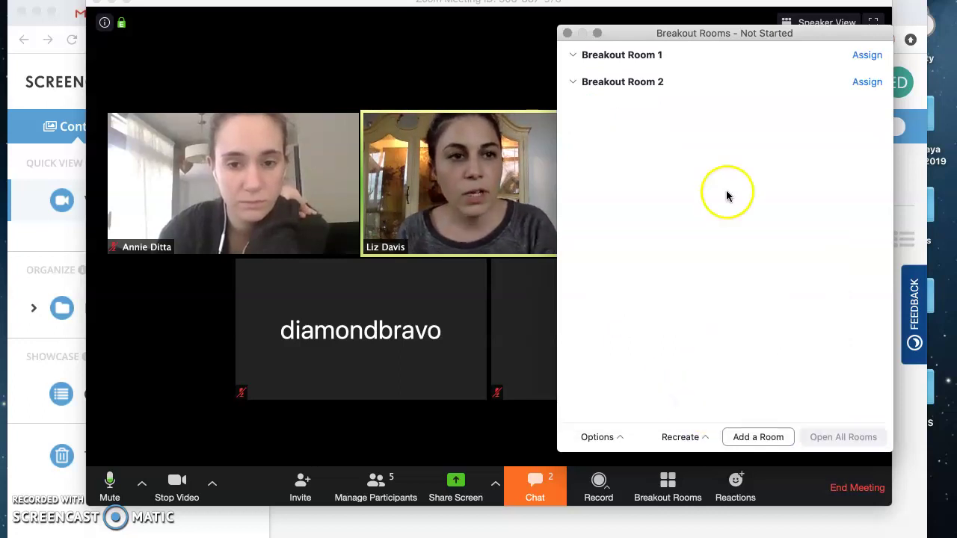
left_click(864, 56)
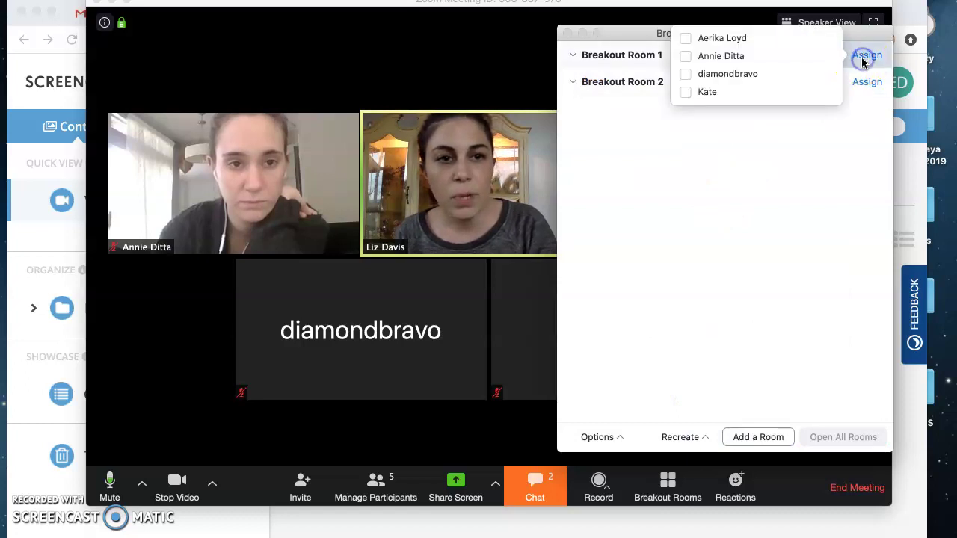
left_click(731, 38)
left_click(722, 57)
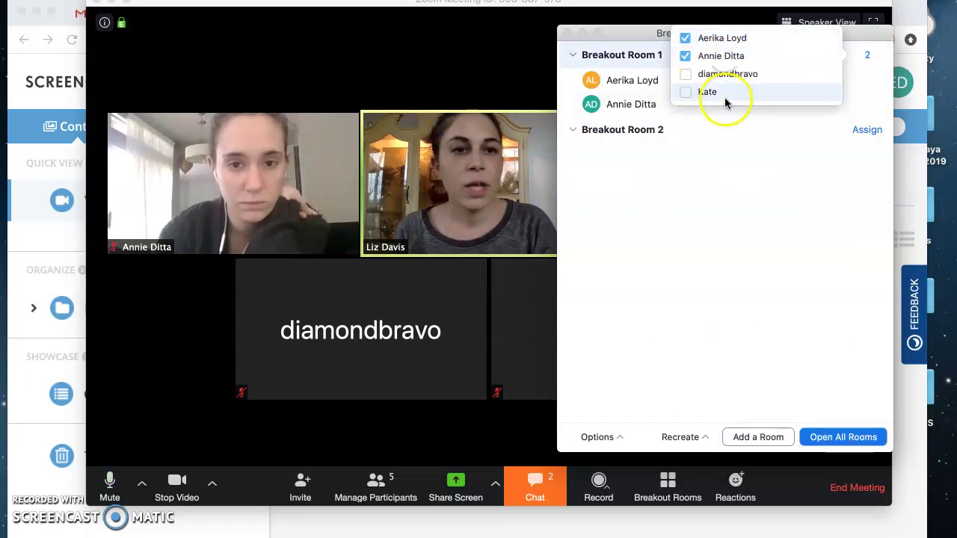
- Assign the remaining two participants to Breakout Room 2
left_click(864, 128)
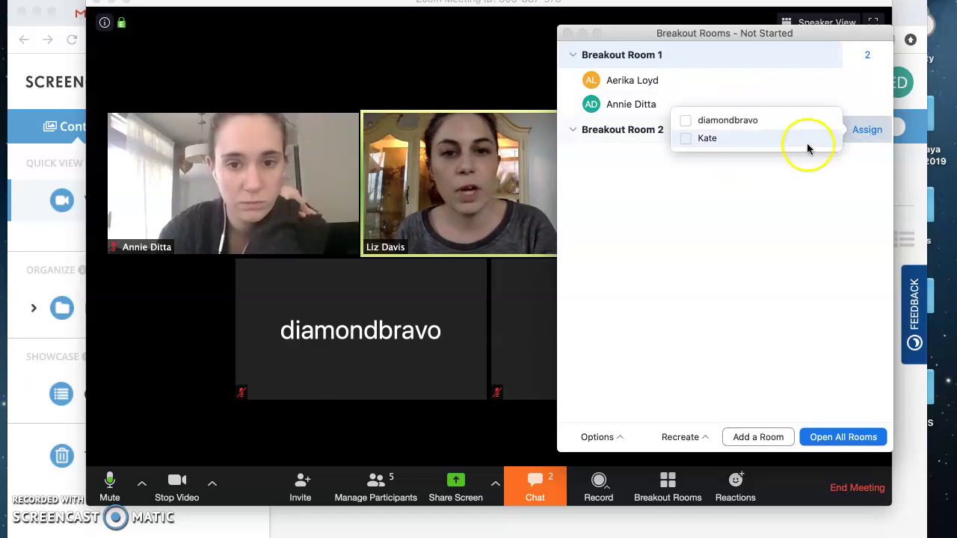
left_click(756, 123)
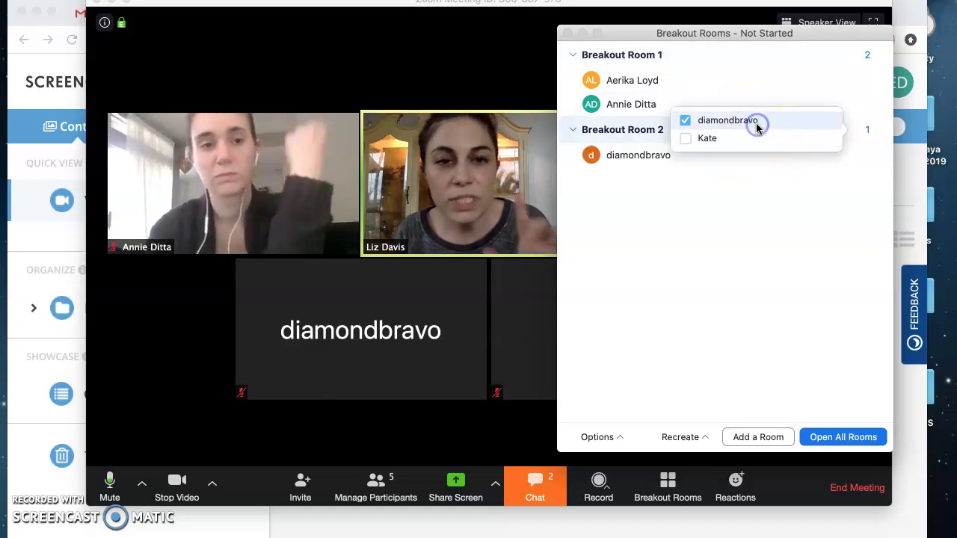
left_click(708, 139)
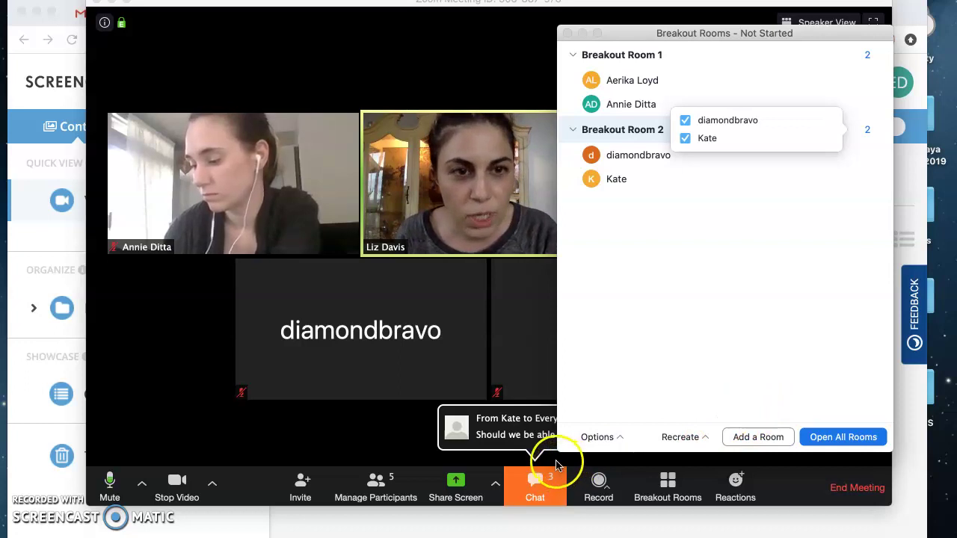
- Show the meeting chat and open both breakout rooms to their participants
left_click(541, 498)
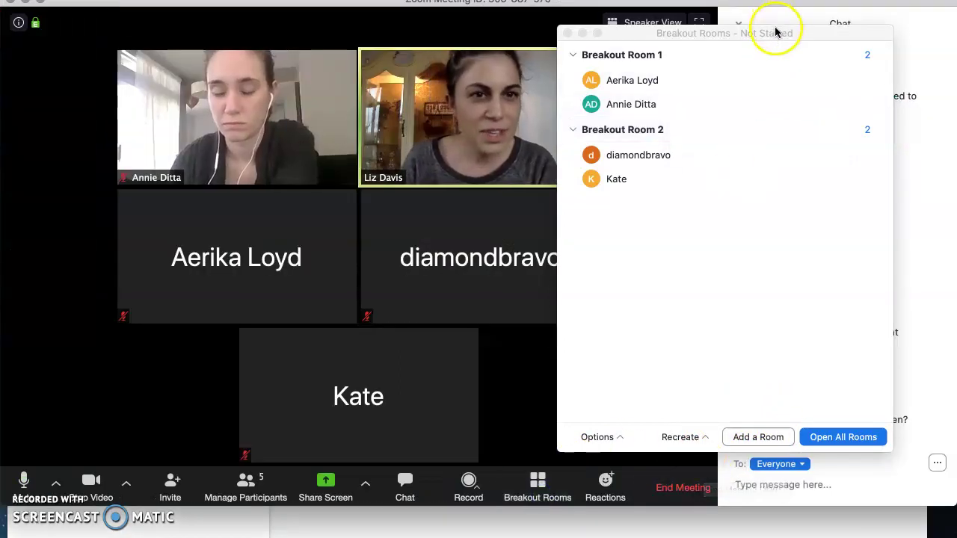
left_click_drag(775, 31, 794, 13)
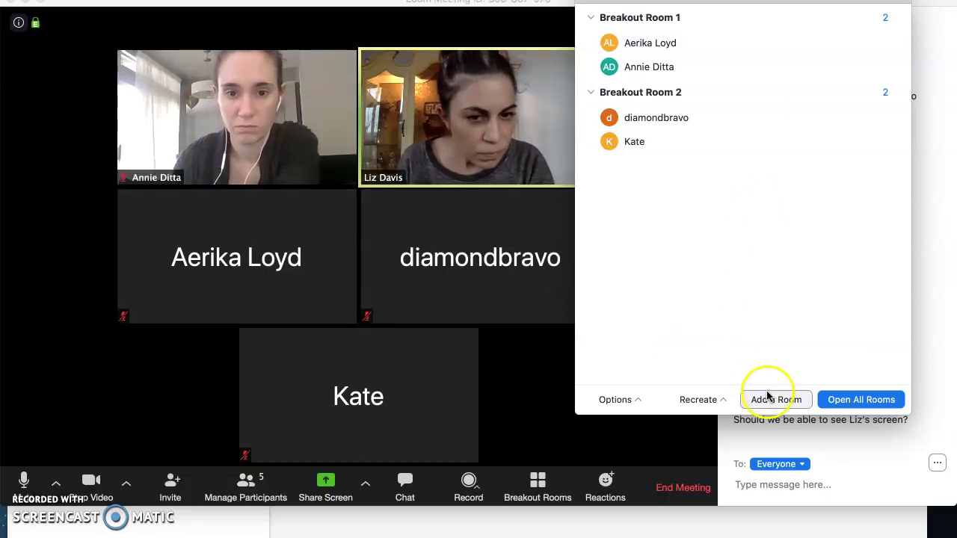
left_click(827, 400)
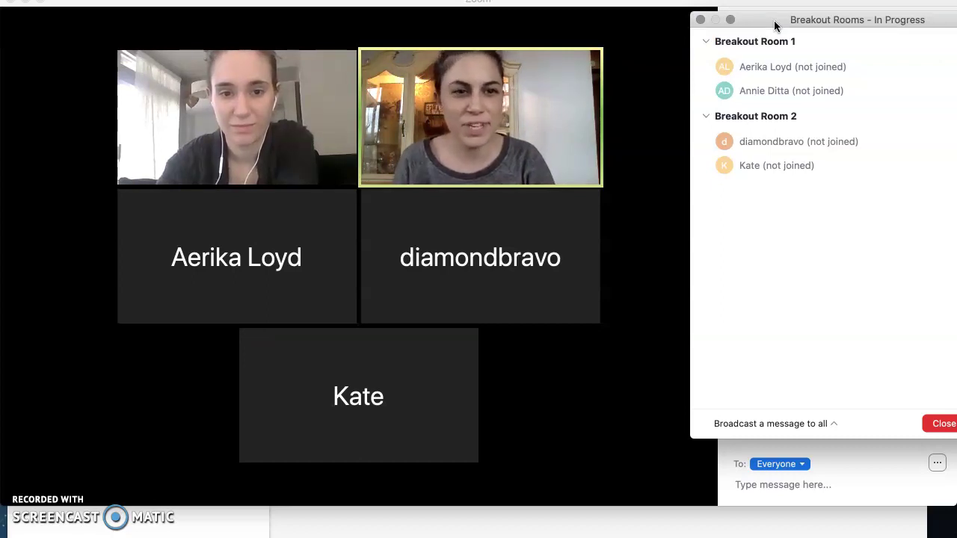
- Join Breakout Room 2 as host and confirm with Yes
left_click_drag(775, 26, 679, 14)
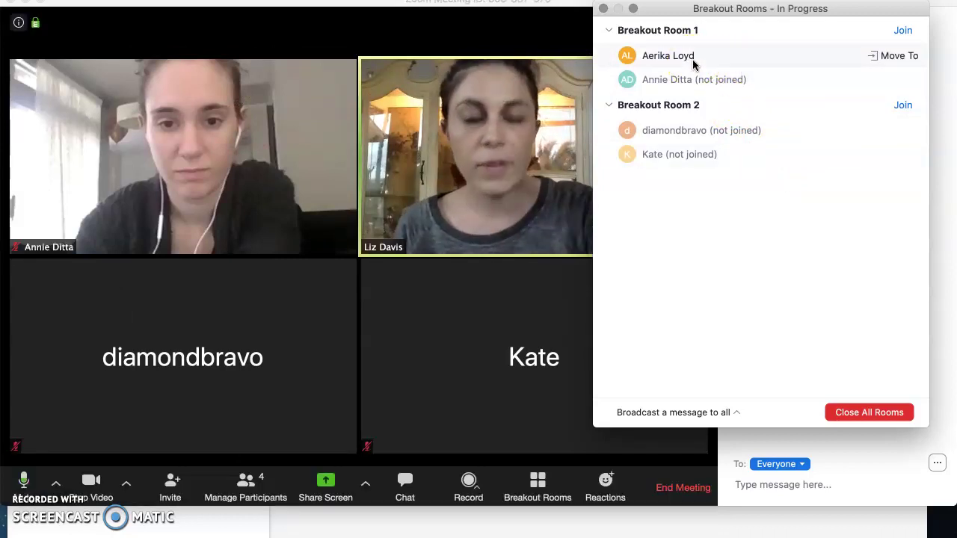
left_click(707, 62)
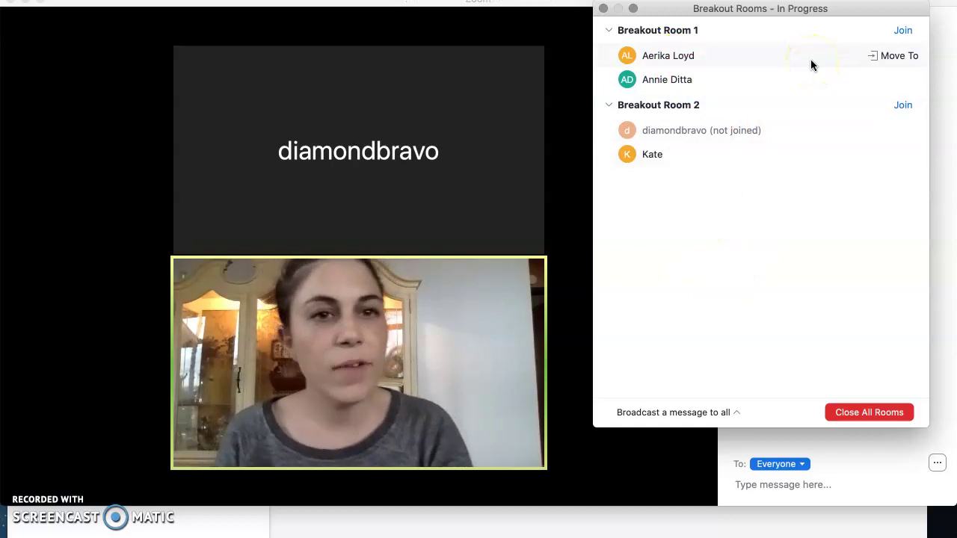
left_click(896, 105)
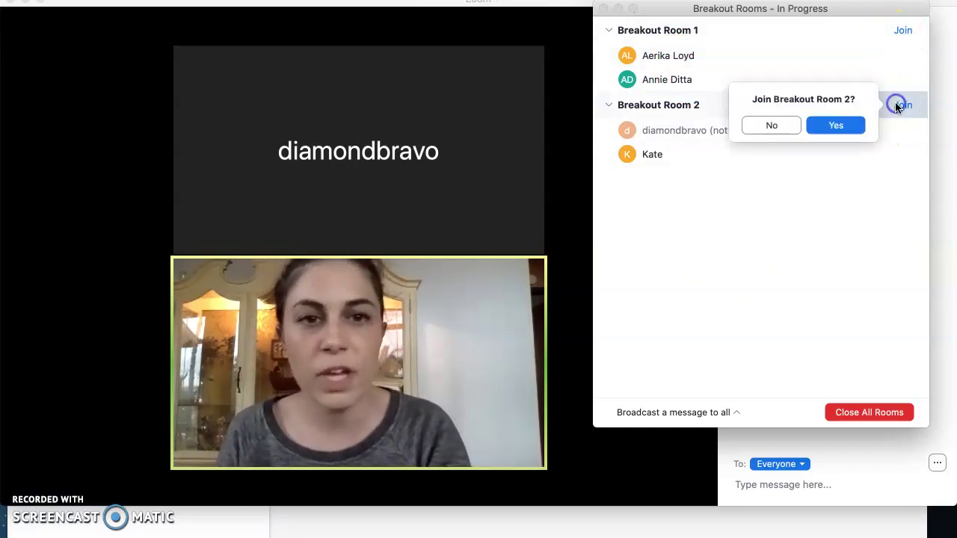
left_click(843, 124)
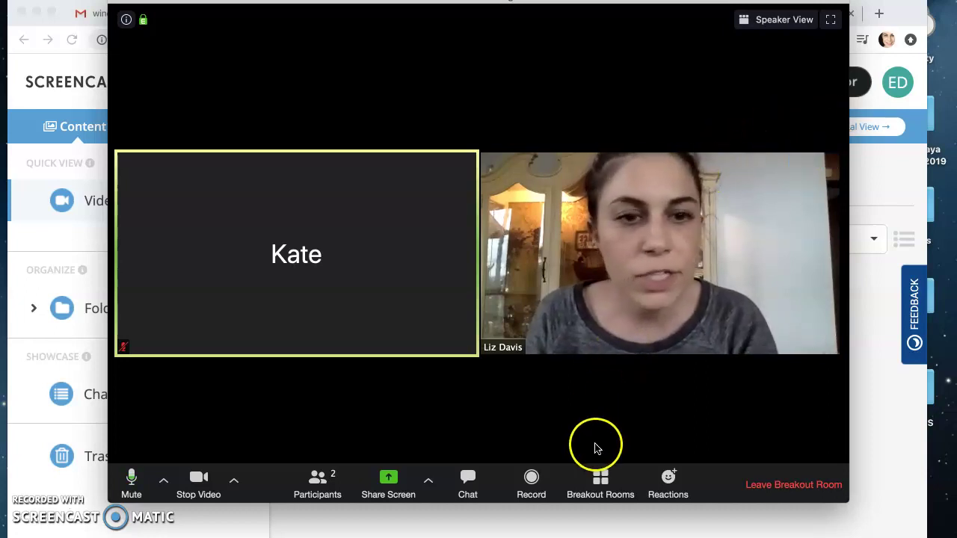
- Leave Breakout Room 2 for the main session and unmute the host's microphone
left_click(600, 477)
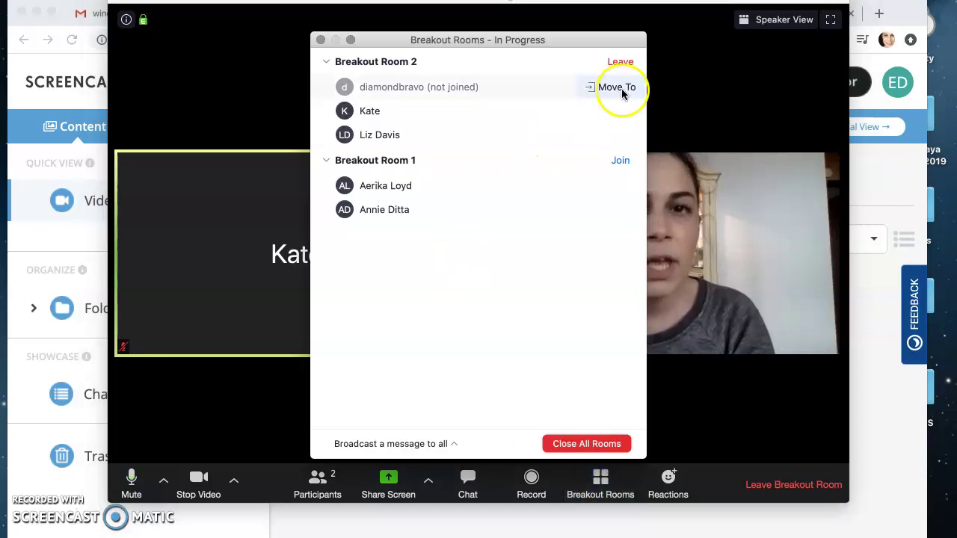
left_click(622, 64)
left_click(761, 85)
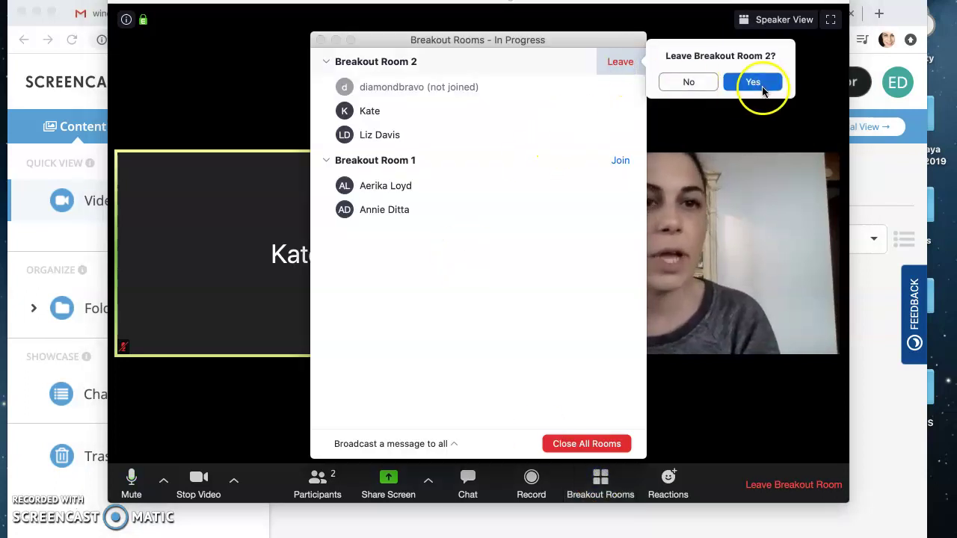
left_click(761, 89)
left_click(705, 159)
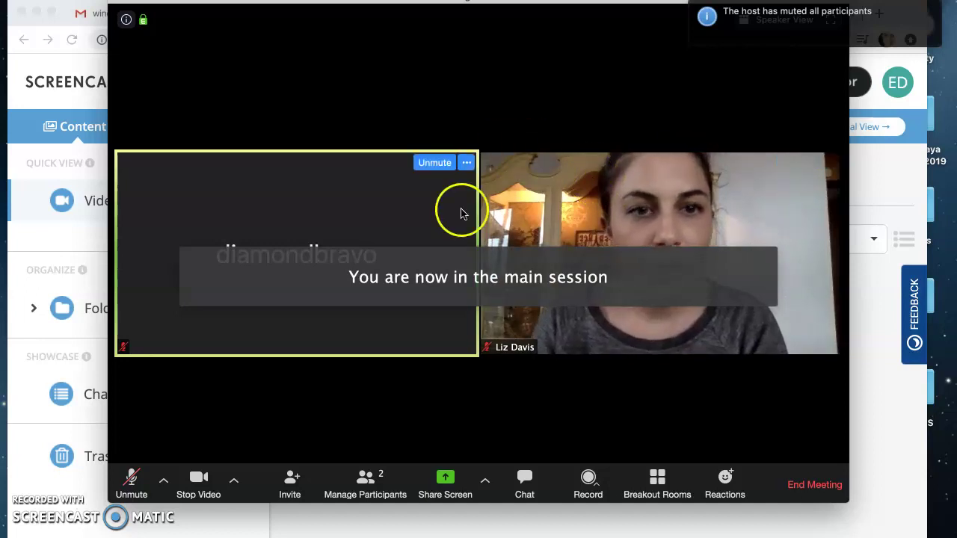
left_click(133, 478)
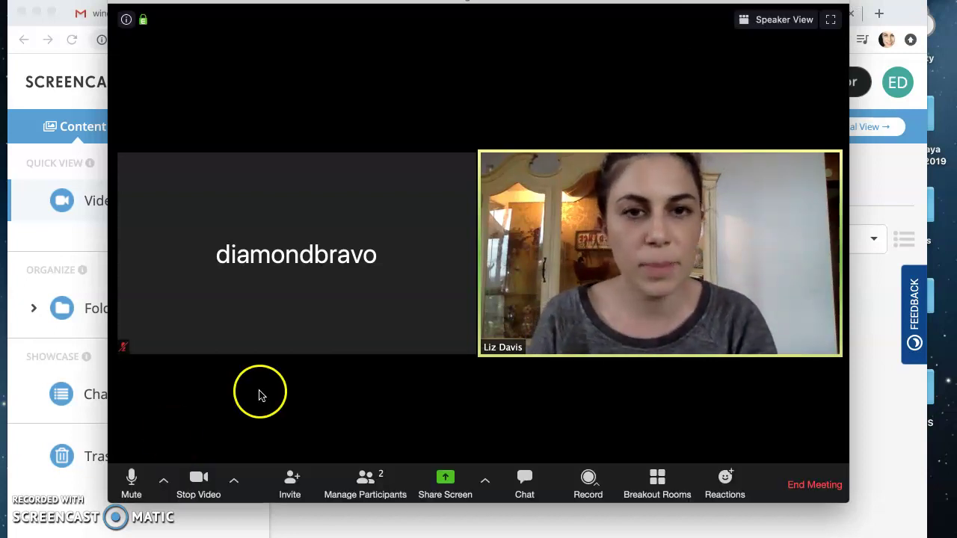
- Broadcast 'hey come back to the main room!' to all breakout rooms
left_click(657, 482)
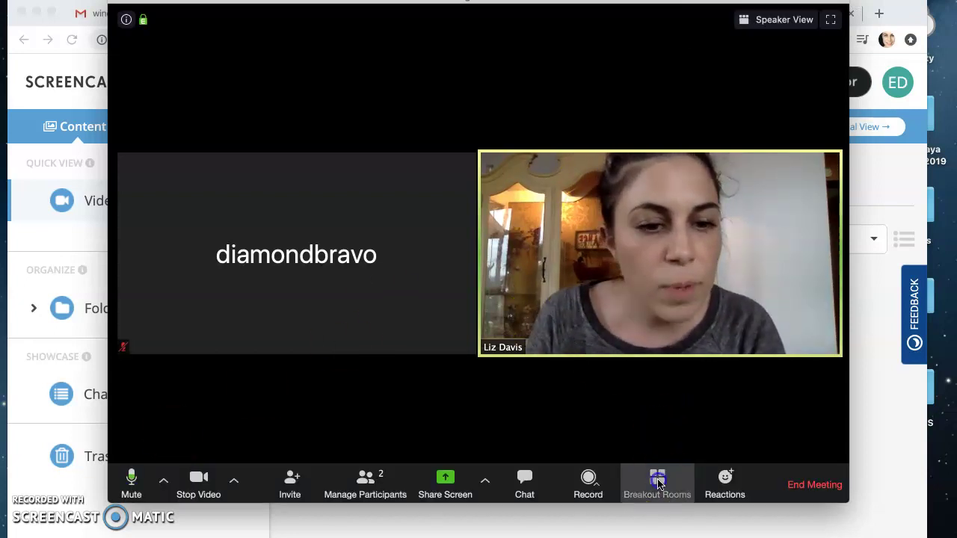
left_click_drag(564, 38, 421, 38)
left_click(270, 440)
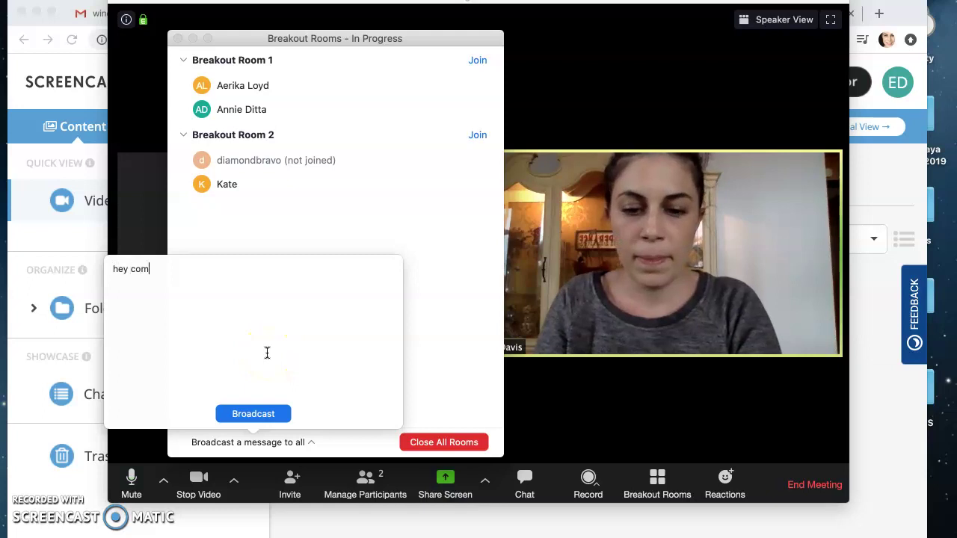
type("hey come back to the main")
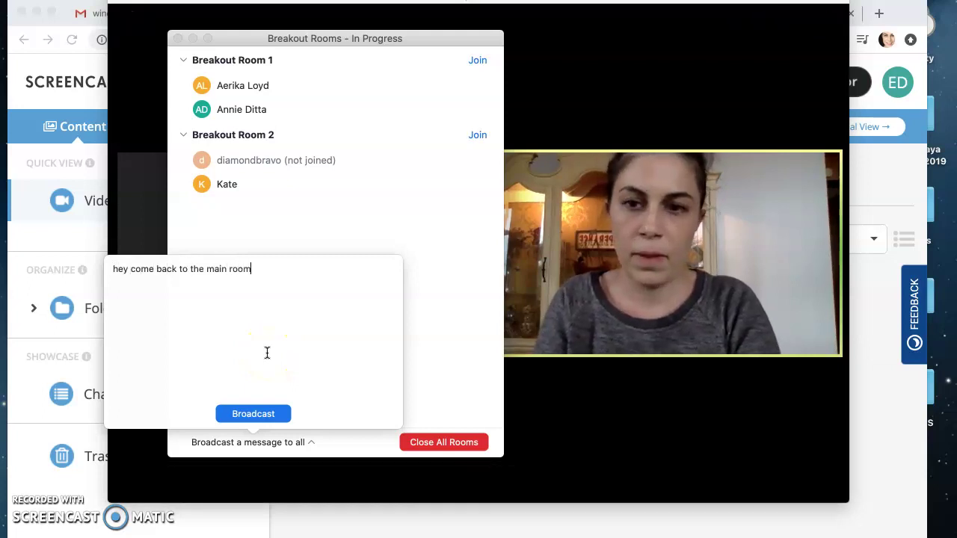
type(" room!")
left_click(241, 408)
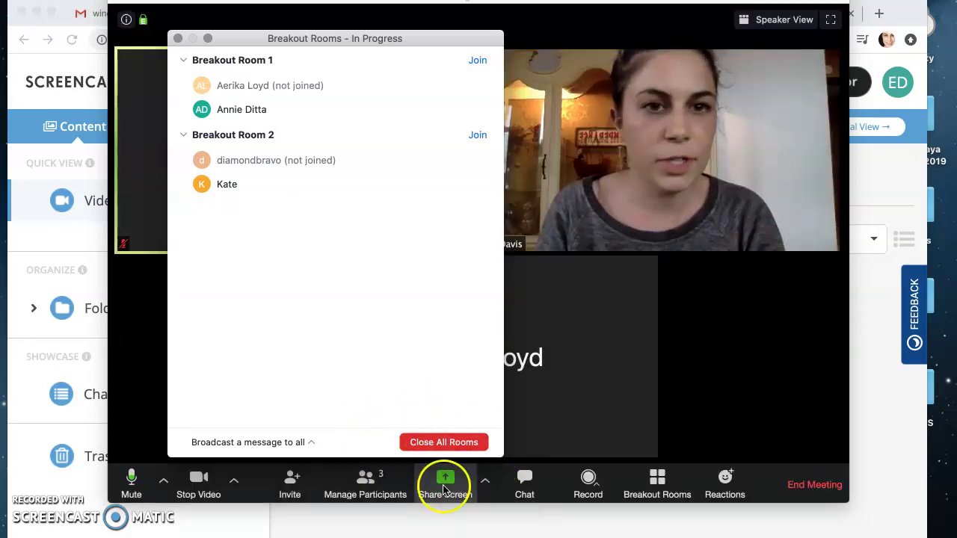
- Keep the Breakout Rooms window at the left while participants return and a help request arrives
left_click_drag(429, 37, 249, 68)
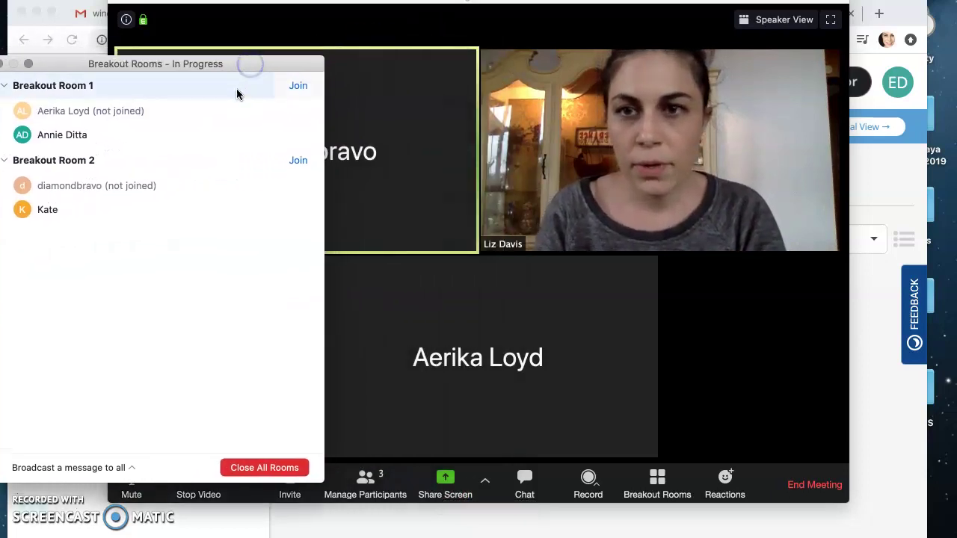
mouse_move(254, 219)
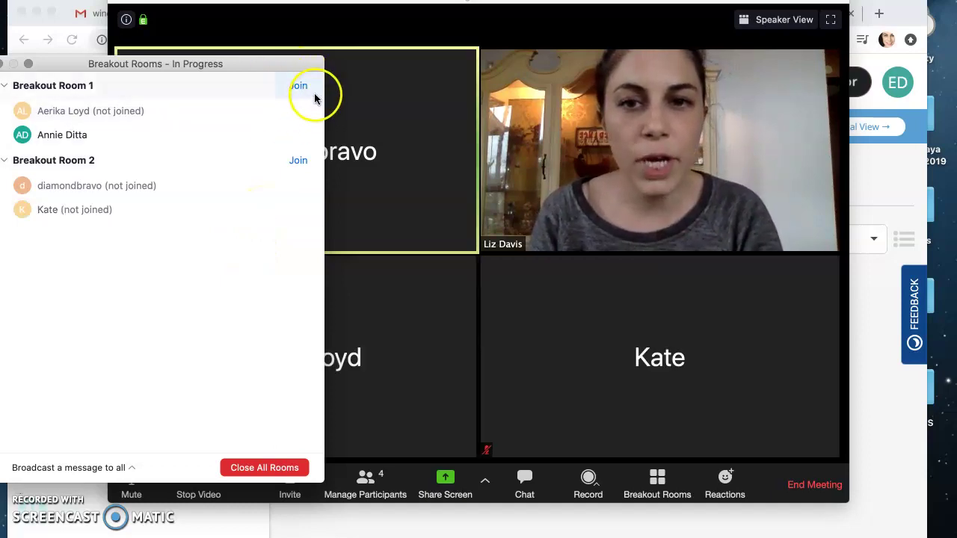
mouse_move(256, 186)
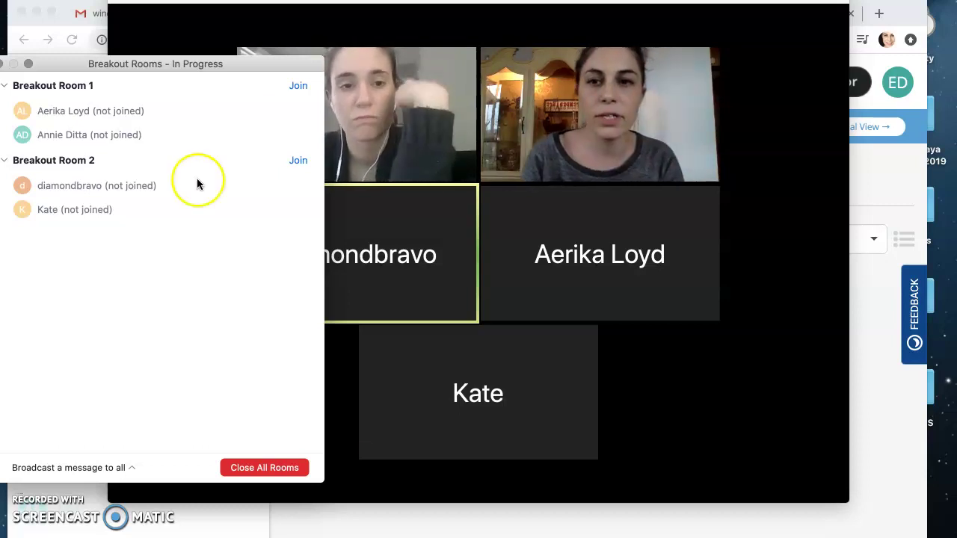
left_click(249, 64)
left_click_drag(249, 65, 176, 66)
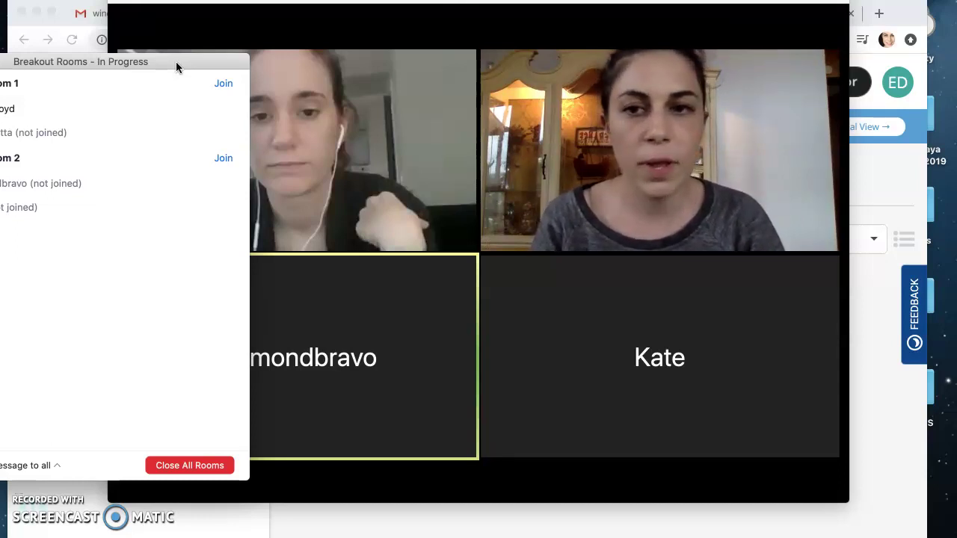
left_click_drag(175, 62, 368, 280)
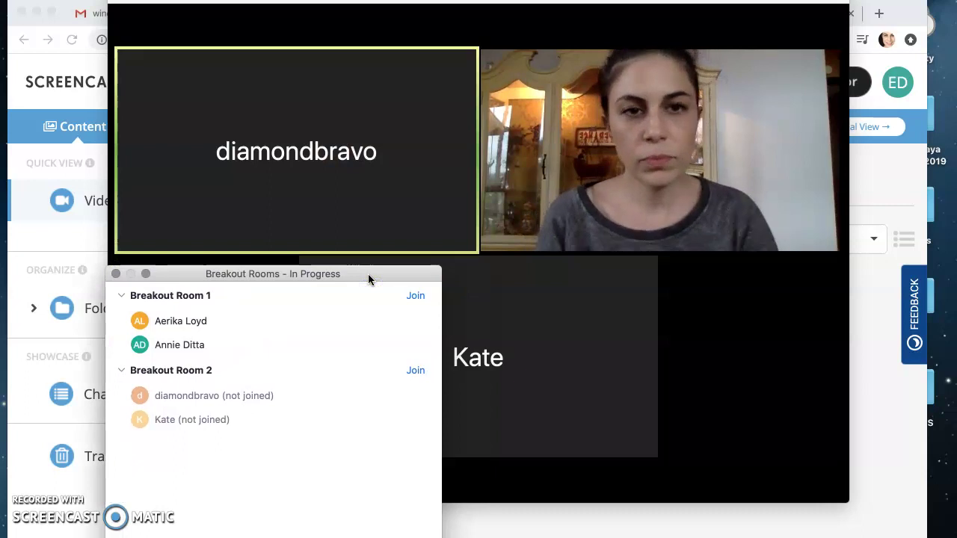
left_click_drag(369, 277, 268, 211)
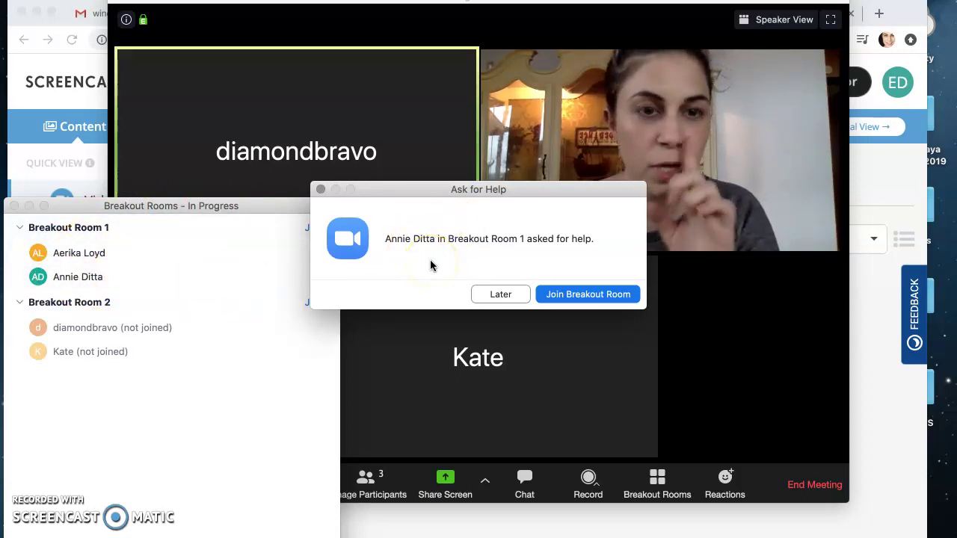
- Join Breakout Room 1 to answer the help request, then return to the main session
left_click(590, 294)
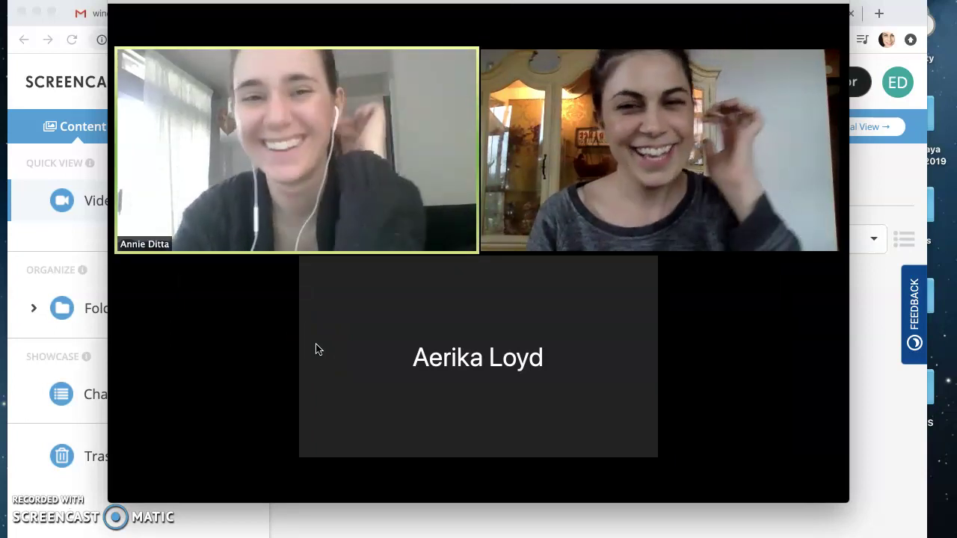
mouse_move(724, 312)
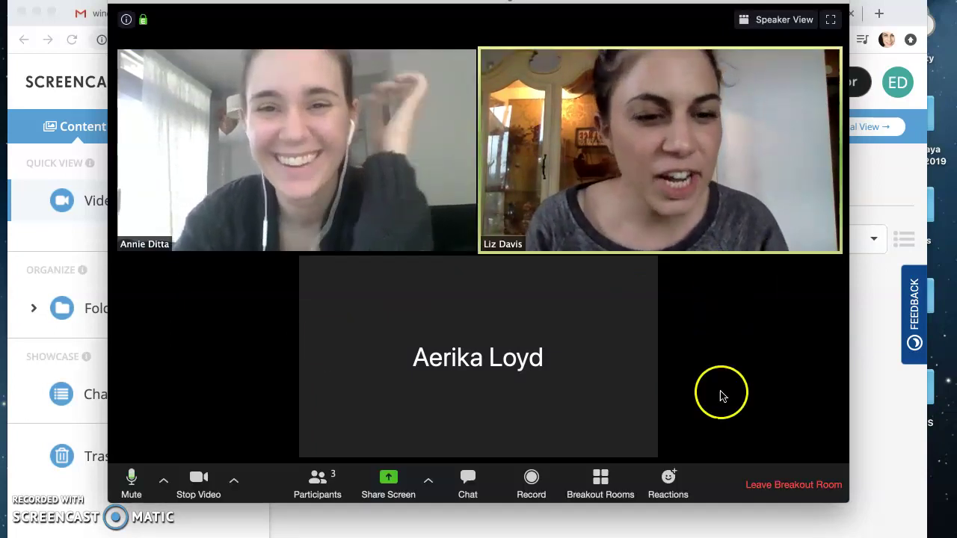
left_click(748, 484)
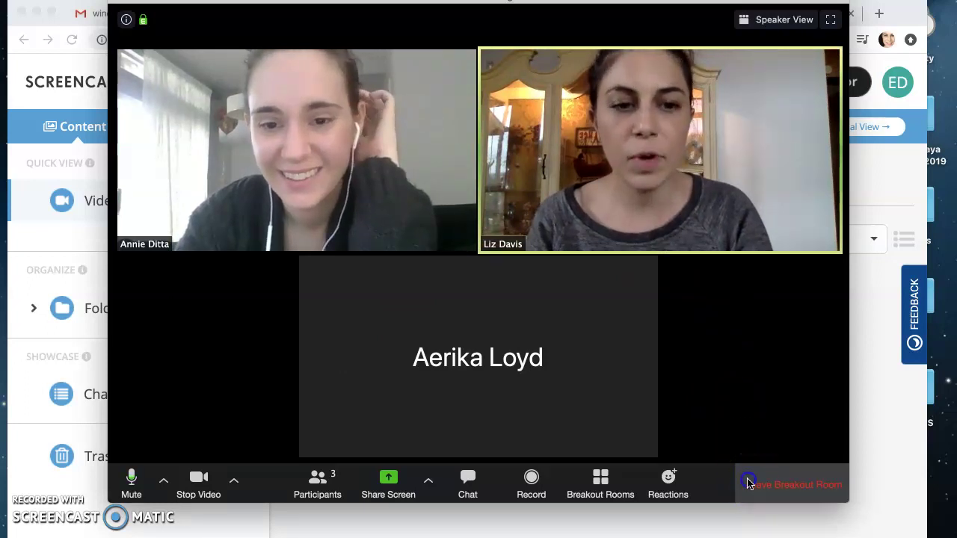
left_click(564, 303)
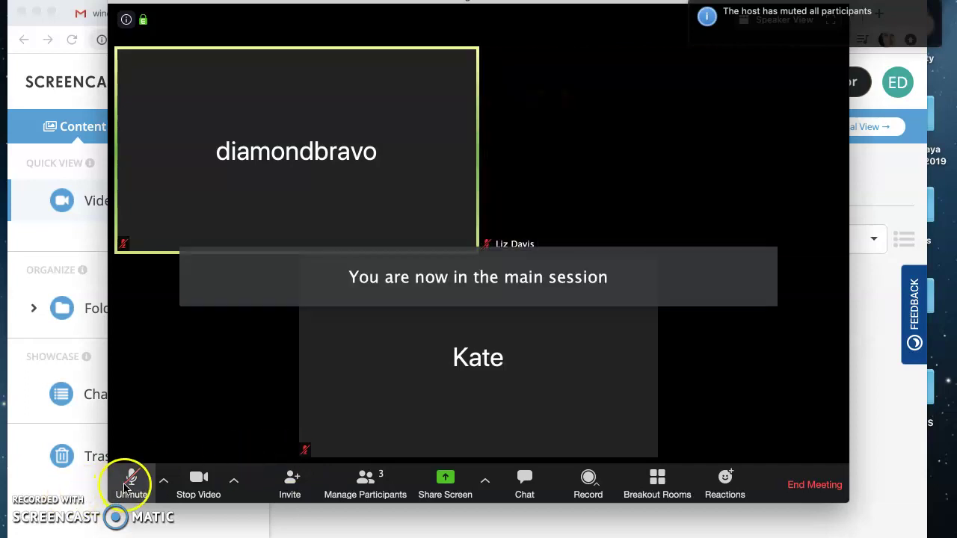
- Unmute the host's microphone while all five participants rejoin the main gallery
left_click(126, 479)
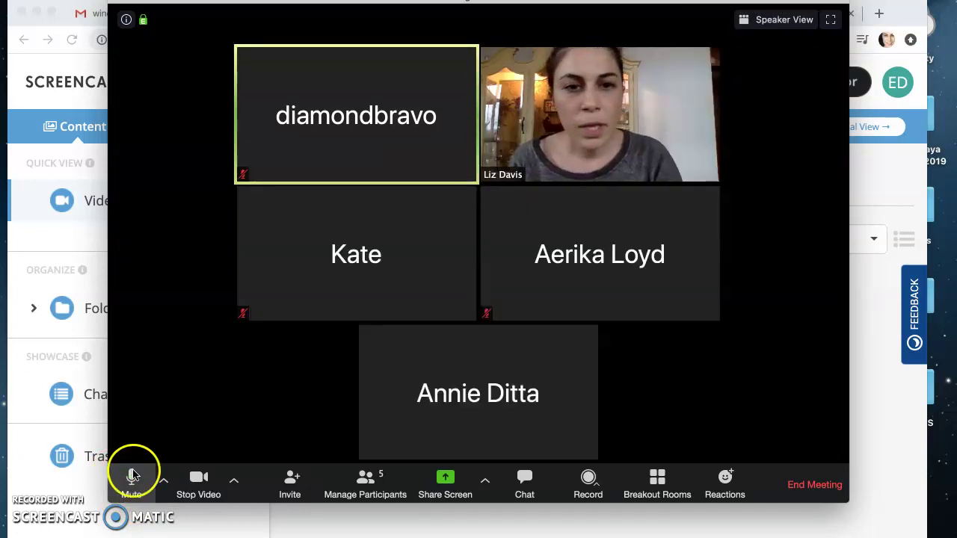
left_click(572, 387)
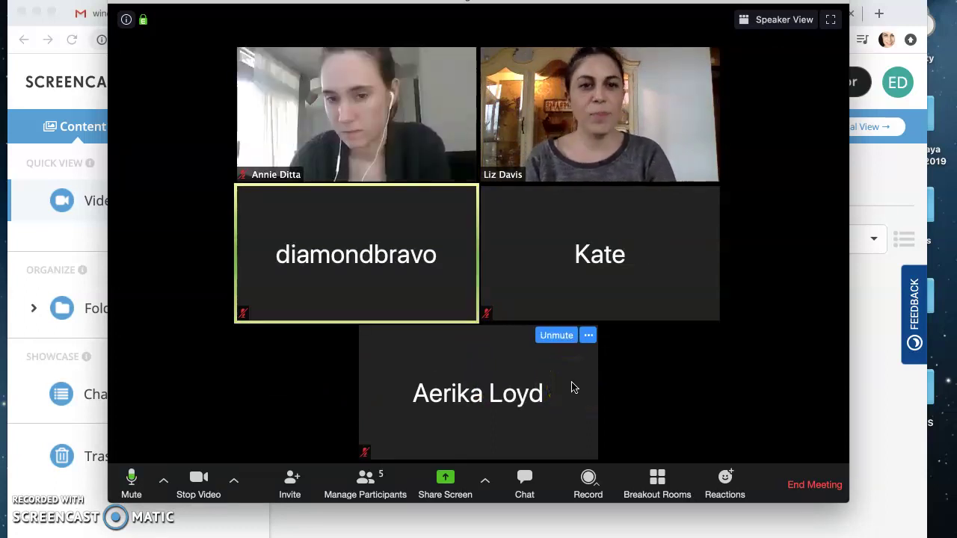
left_click(690, 381)
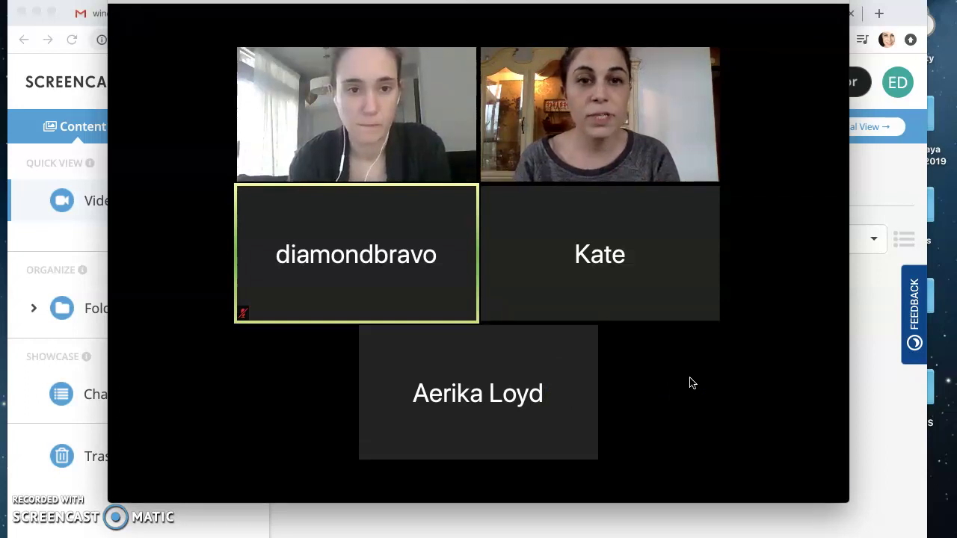
left_click(656, 407)
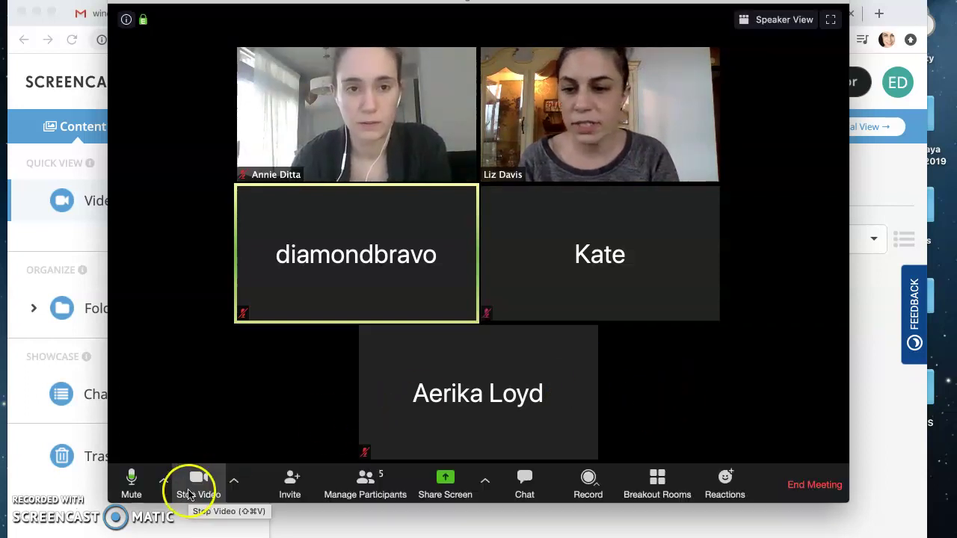